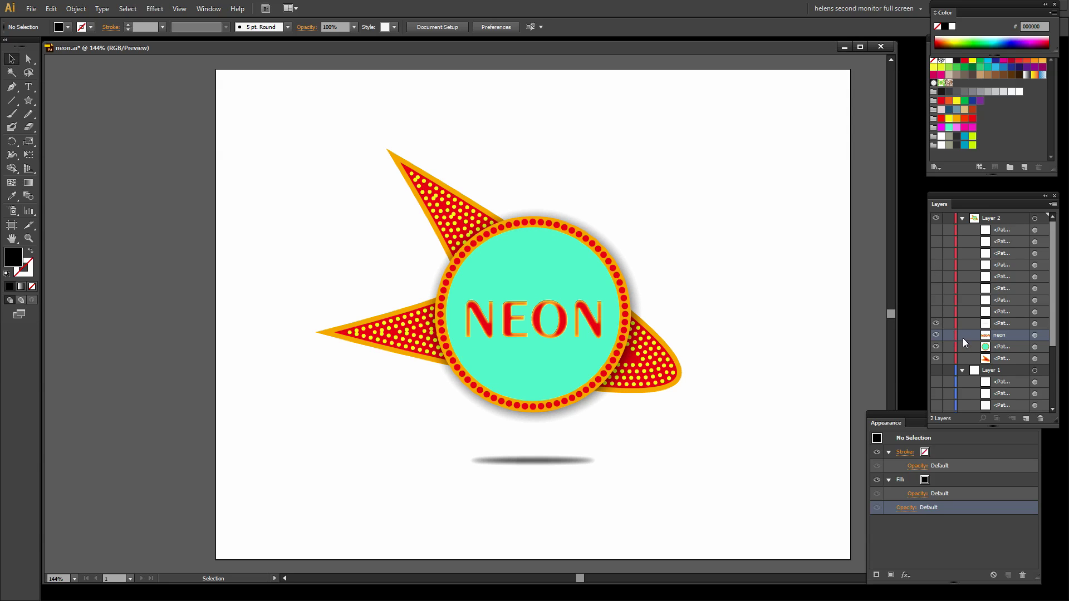
# Hide the grey shadow ellipse and NEON text, keeping the teal circle and arrows visible
pyautogui.click(936, 334)
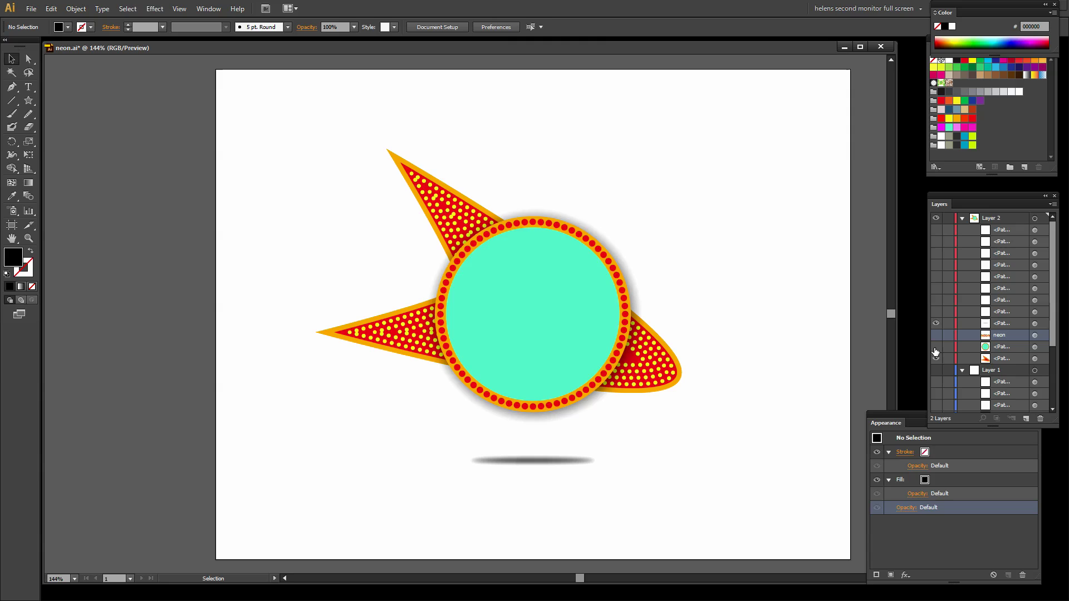
pyautogui.click(936, 346)
pyautogui.click(936, 358)
pyautogui.click(936, 335)
pyautogui.click(937, 324)
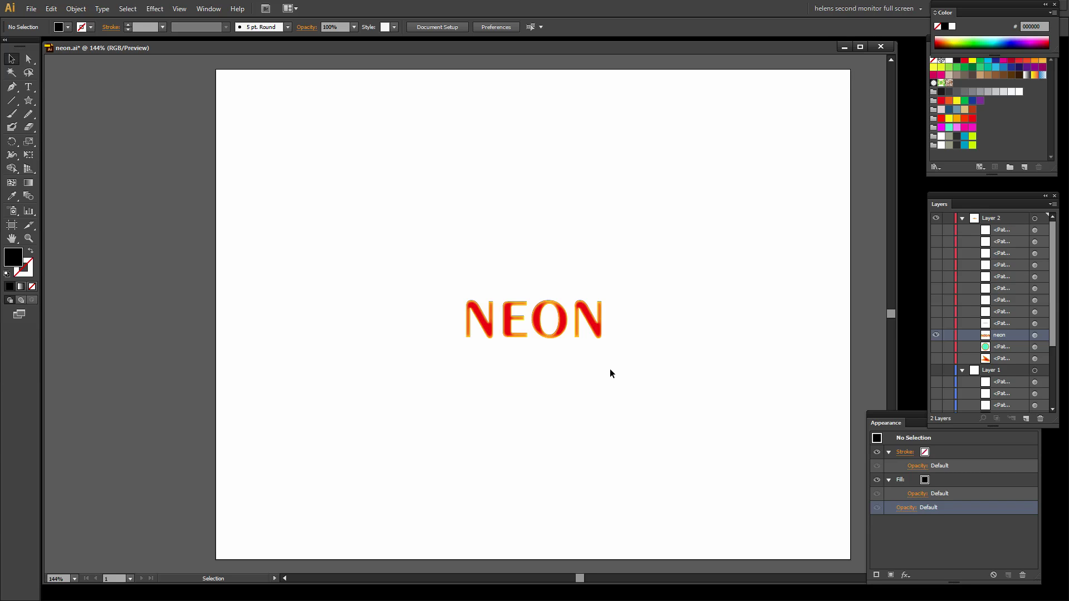
pyautogui.click(937, 335)
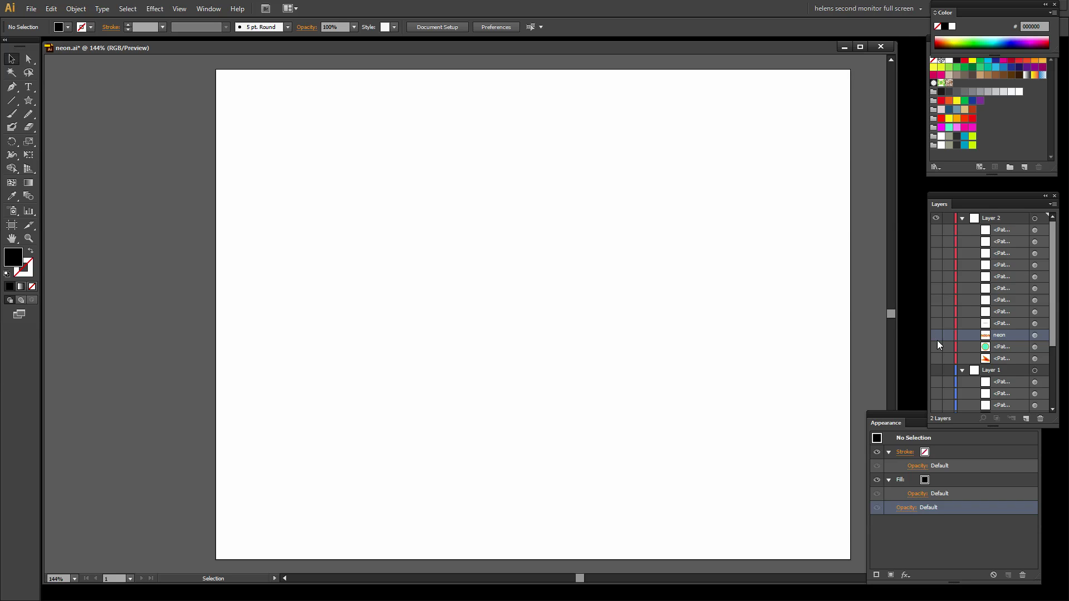
pyautogui.moveTo(936, 346); pyautogui.dragTo(937, 359)
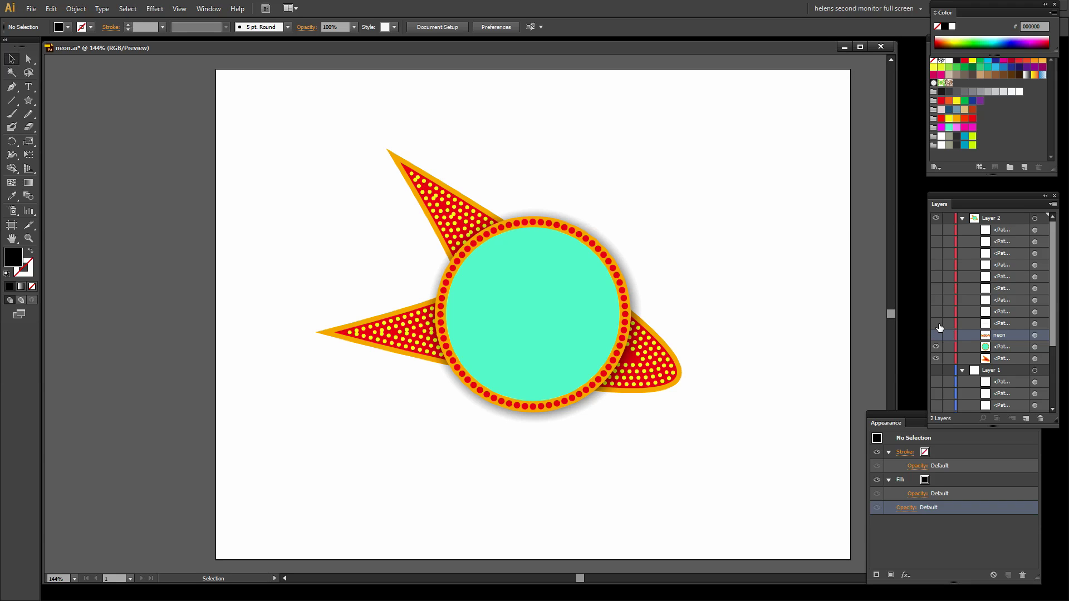
# Type 'neon' as a new text object inside the teal circle
pyautogui.click(30, 87)
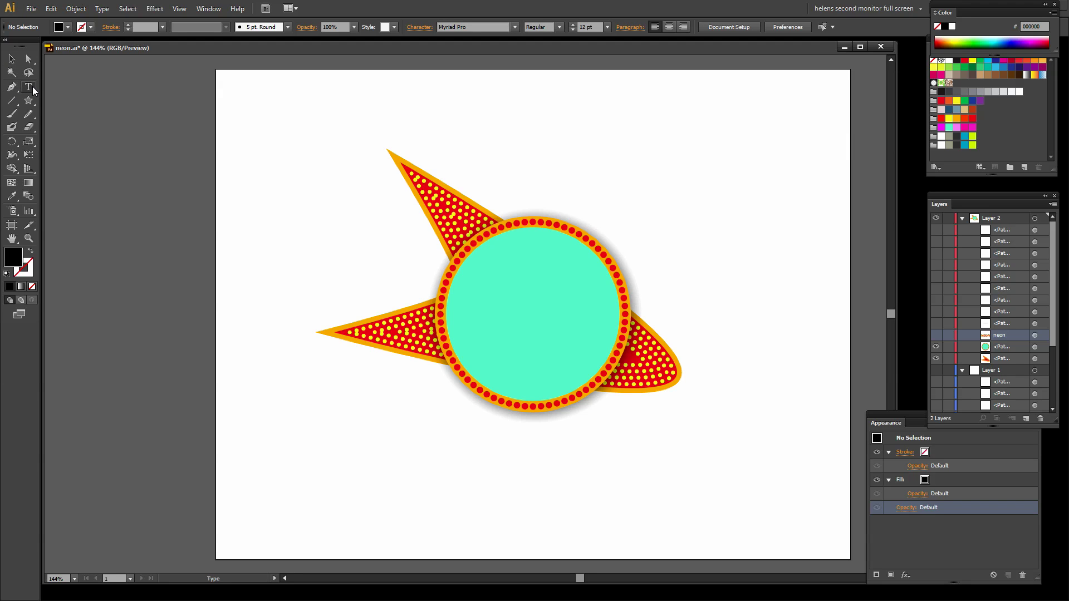
pyautogui.click(483, 307)
pyautogui.write('neon')
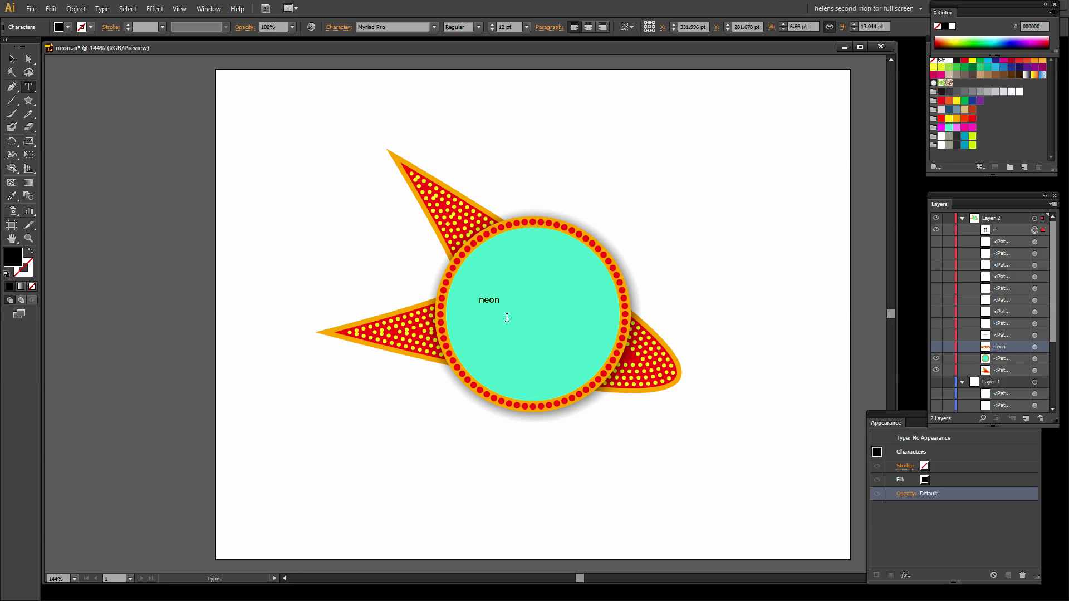
pyautogui.hotkey('shift', 'Left')
pyautogui.hotkey('shift', 'Left')
pyautogui.hotkey('shift', 'Left')
pyautogui.hotkey('shift', 'Left')
# Set the NEON text to Exotc350 DmBd BT Demi-Bold at 93 pt
pyautogui.moveTo(492, 25); pyautogui.dragTo(492, 25)
pyautogui.click(434, 27)
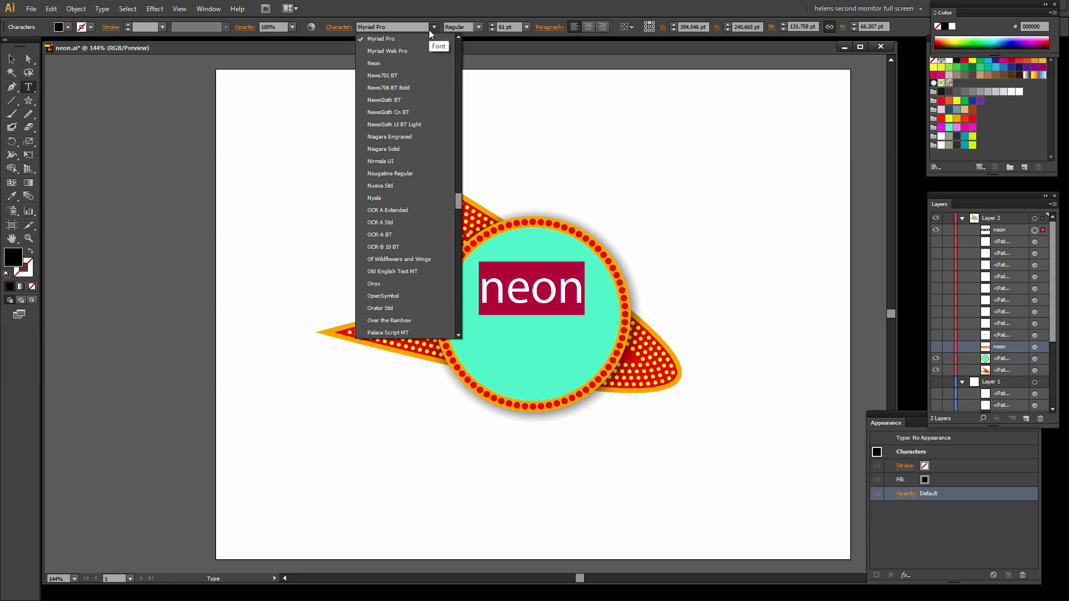
pyautogui.moveTo(460, 192); pyautogui.dragTo(461, 108)
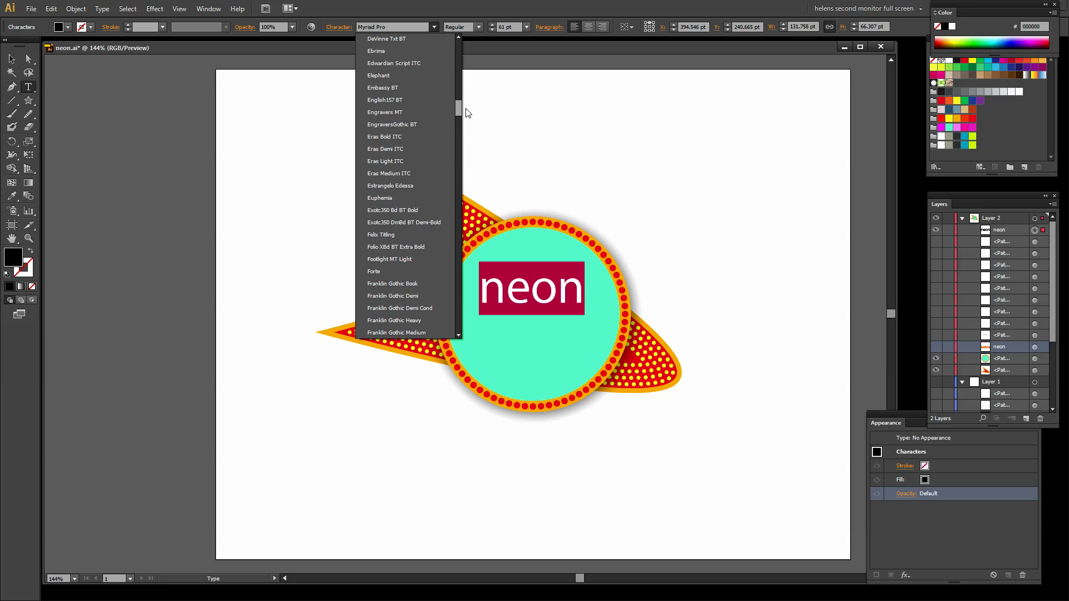
pyautogui.click(373, 222)
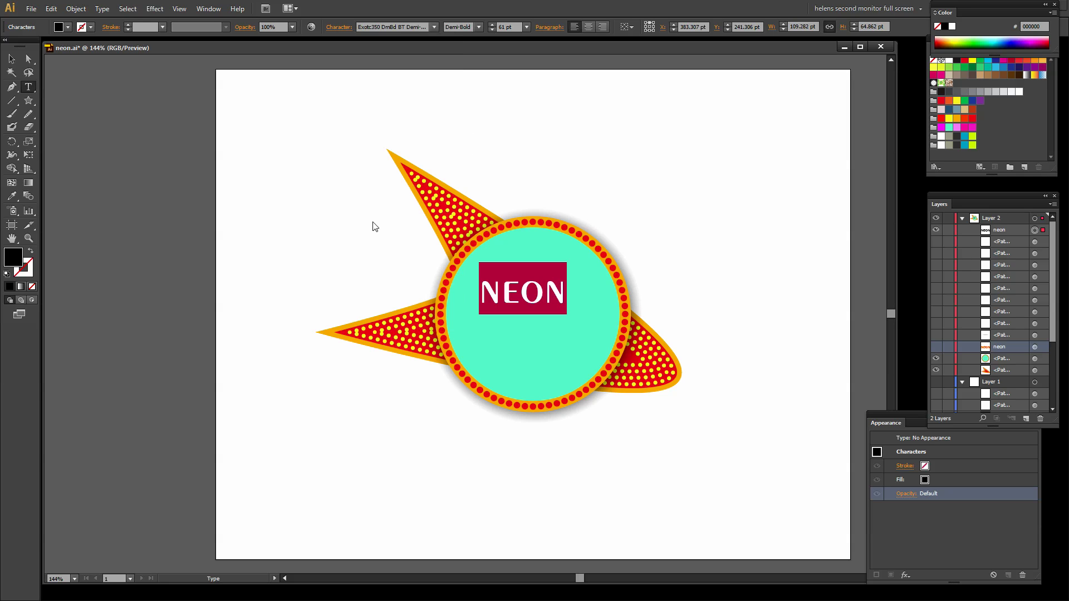
pyautogui.click(492, 25)
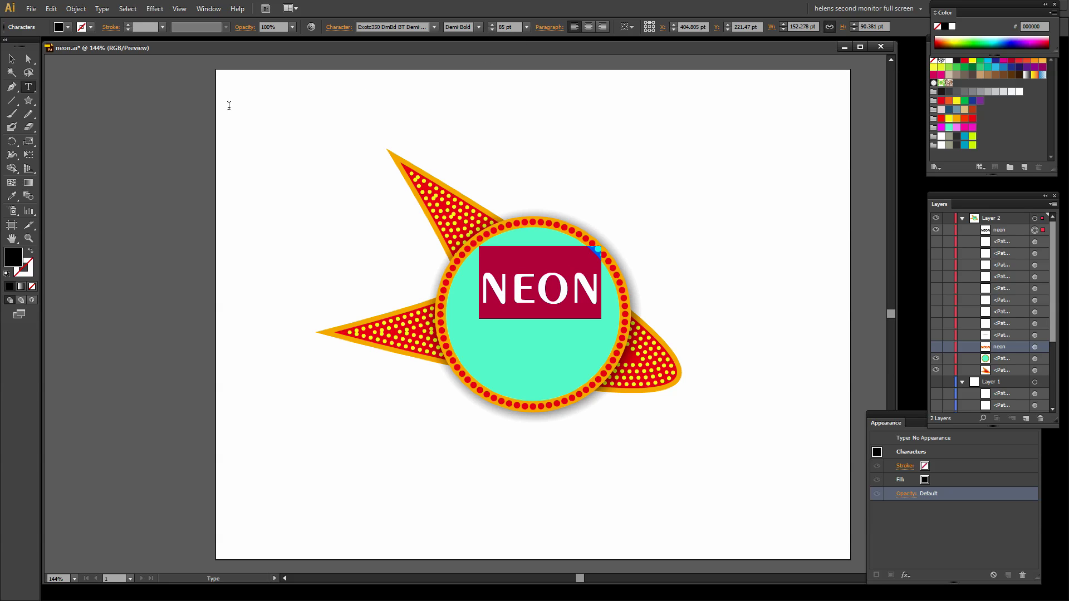
pyautogui.click(492, 25)
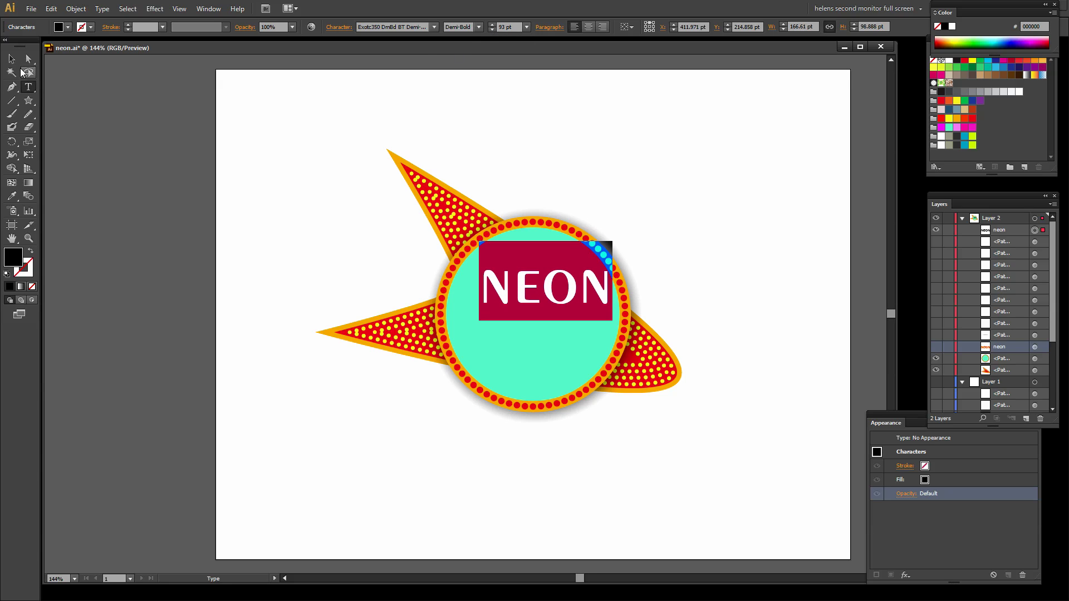
pyautogui.click(12, 59)
# Lower the NEON text in the circle, fill it red F21B1B, and float the Appearance panel
pyautogui.moveTo(528, 299); pyautogui.dragTo(518, 329)
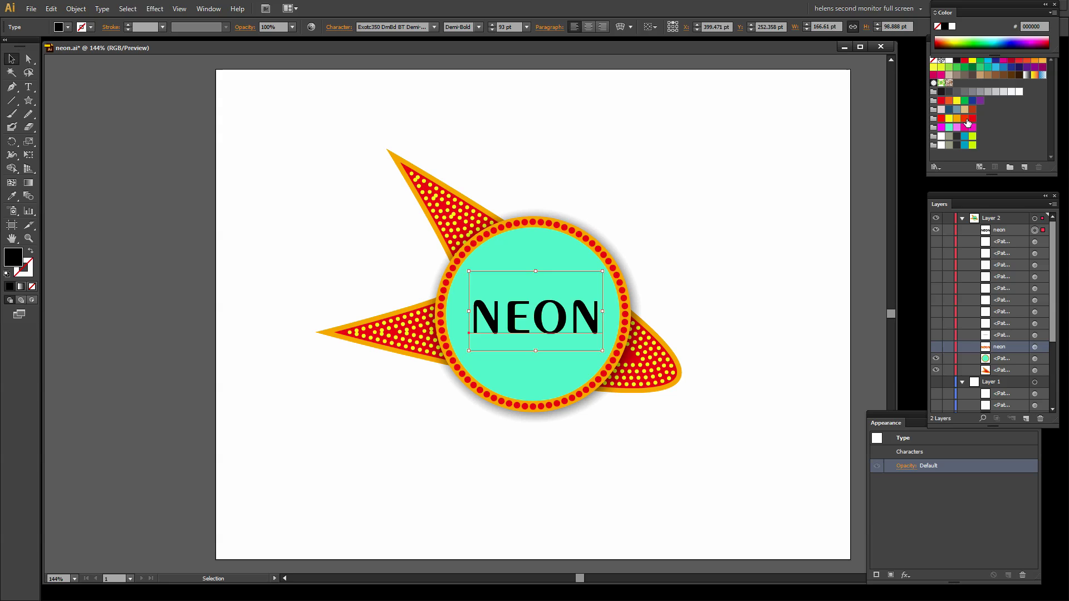
pyautogui.doubleClick(967, 121)
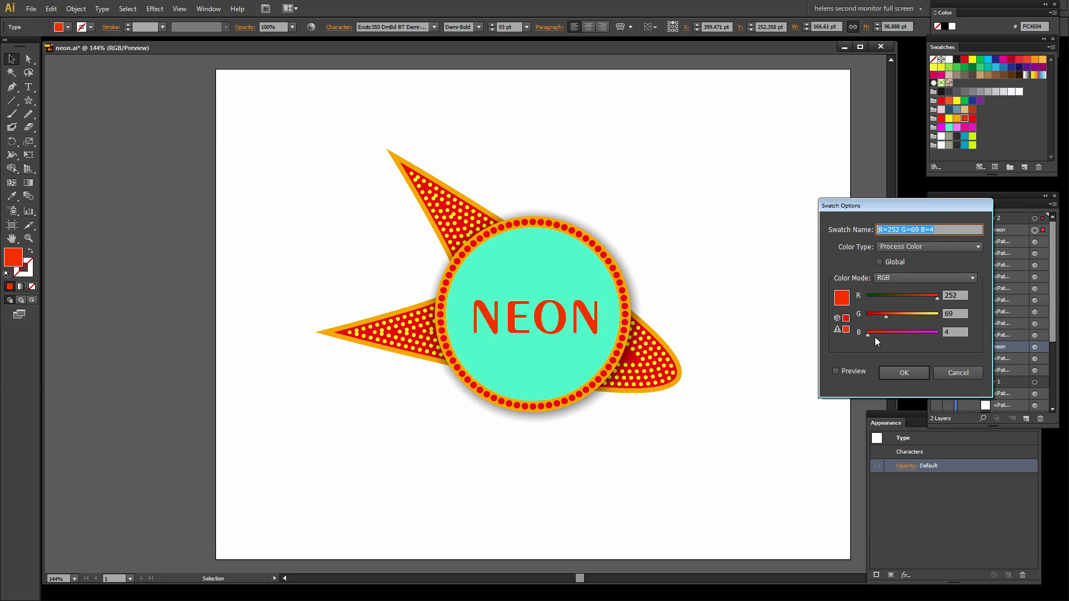
pyautogui.click(957, 373)
pyautogui.click(972, 119)
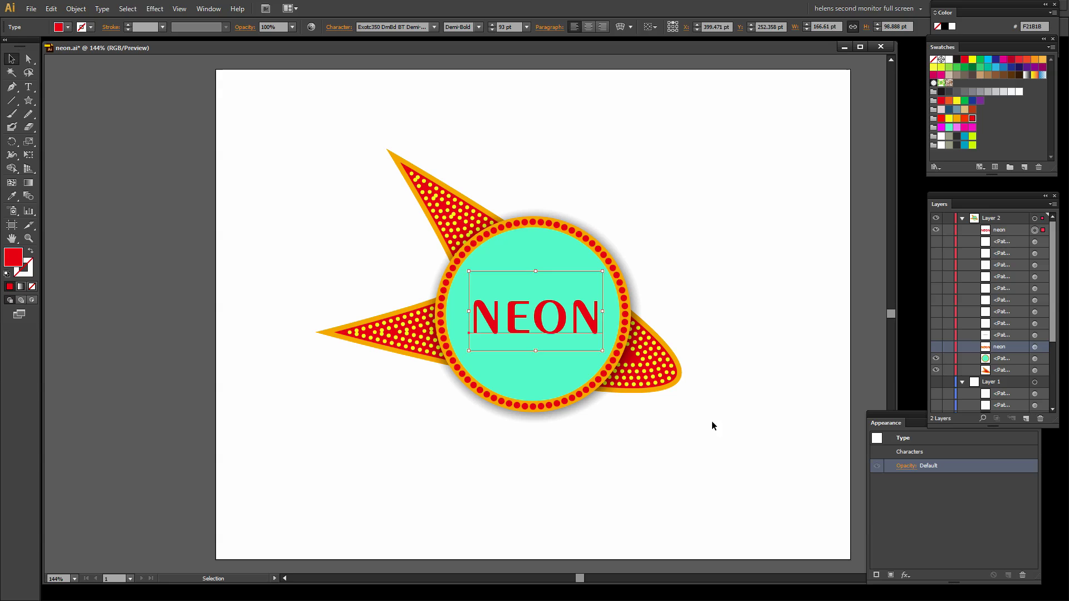
pyautogui.moveTo(899, 424); pyautogui.dragTo(827, 367)
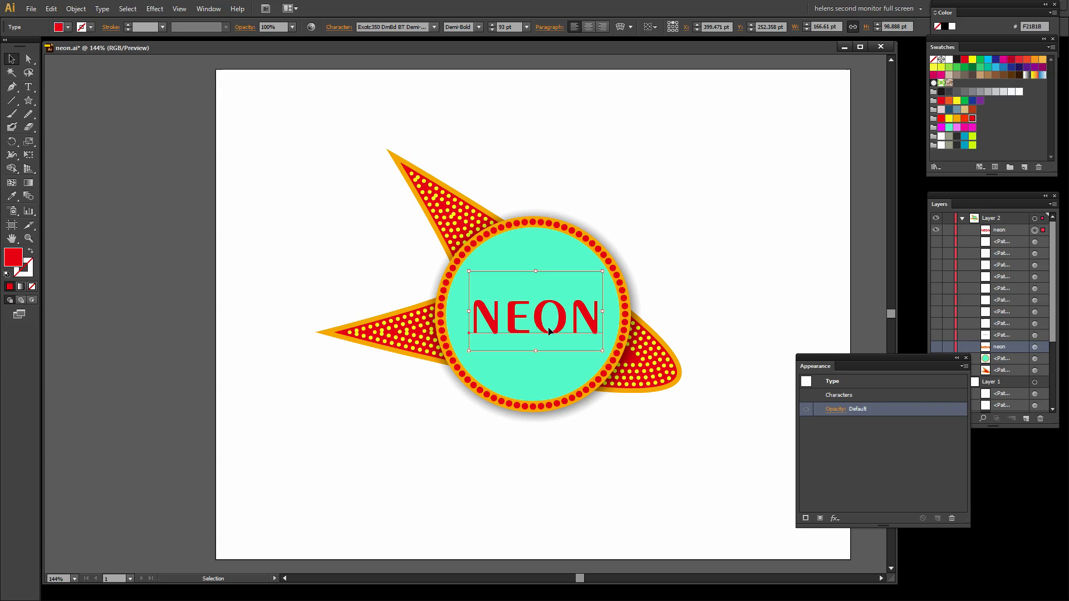
# Apply an Inner Glow effect to the whole NEON text object
pyautogui.click(834, 386)
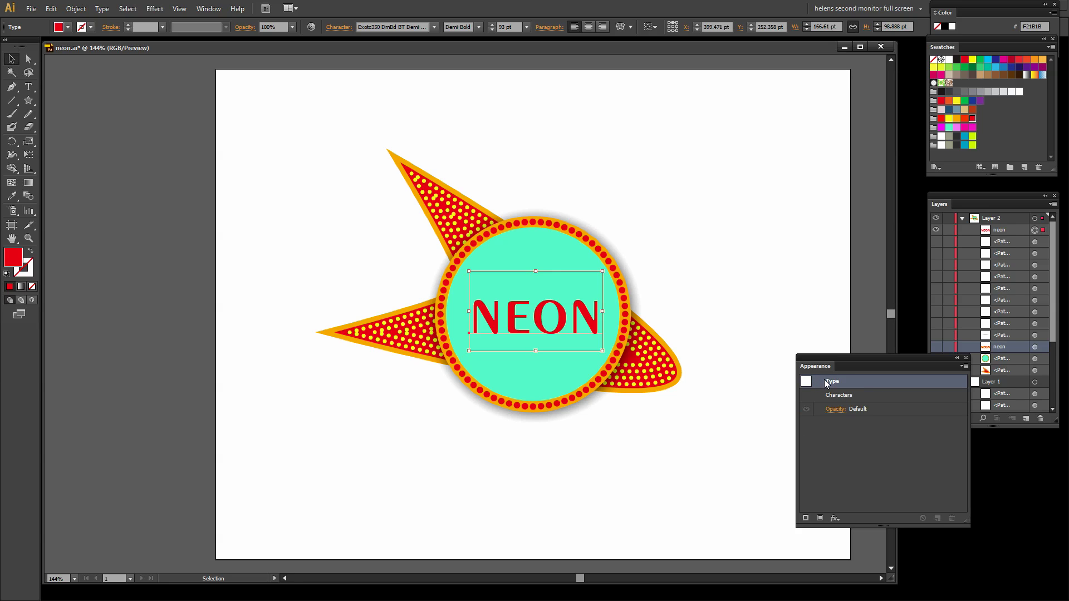
pyautogui.click(156, 9)
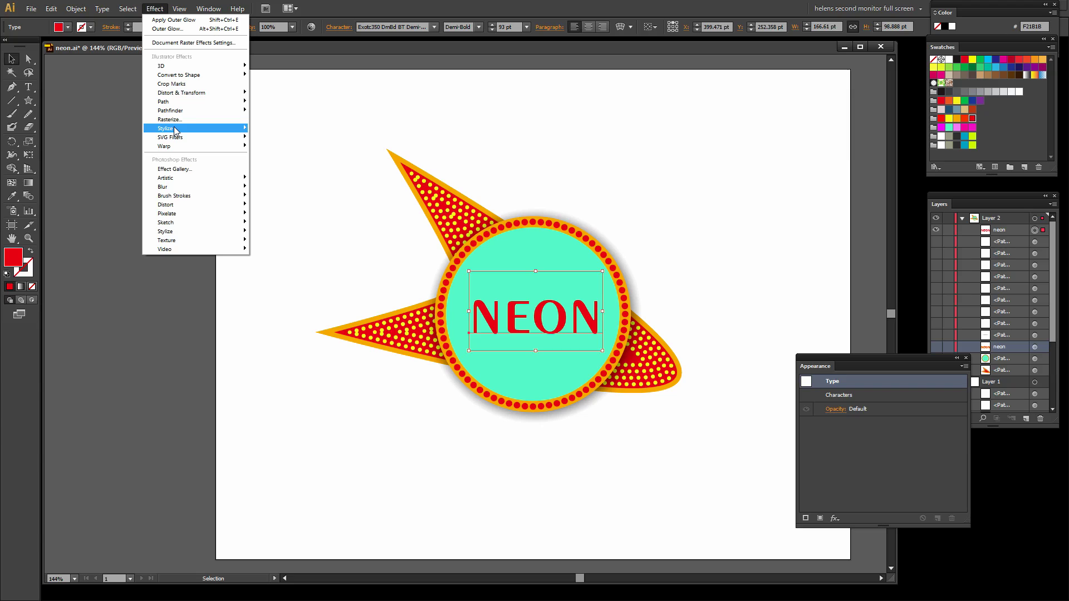
pyautogui.moveTo(176, 129)
pyautogui.click(99, 156)
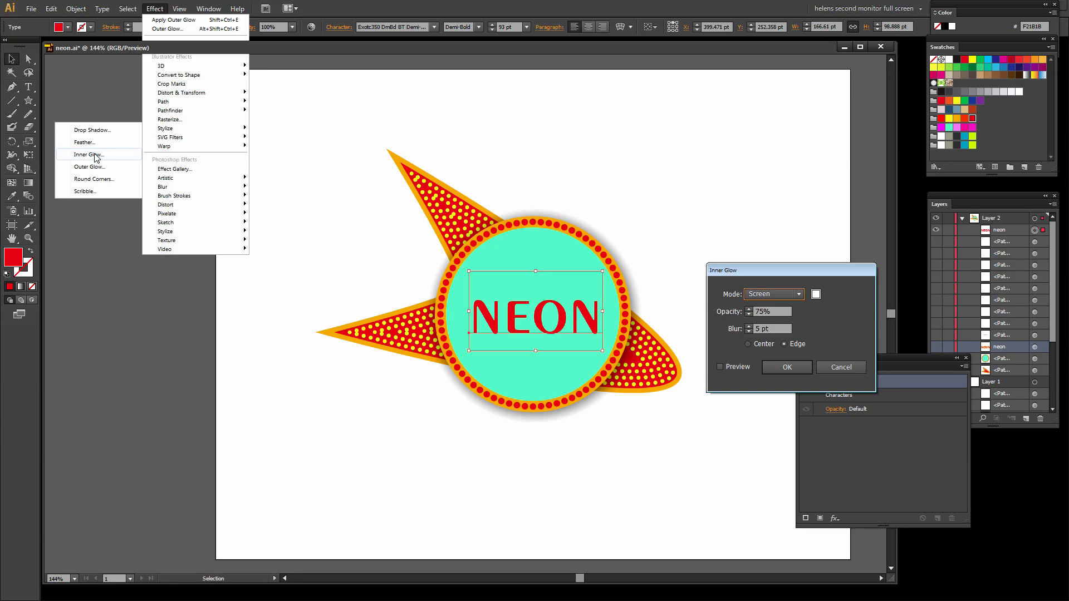
# Set the glow colour to yellow R=235 G=242 B=19 and turn on preview
pyautogui.click(817, 295)
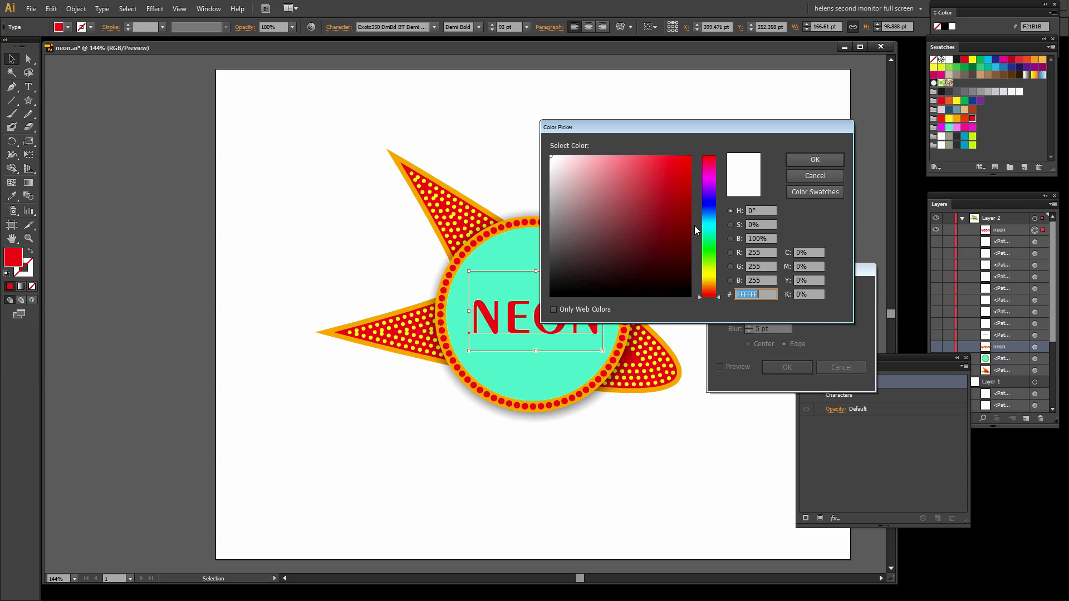
pyautogui.click(806, 192)
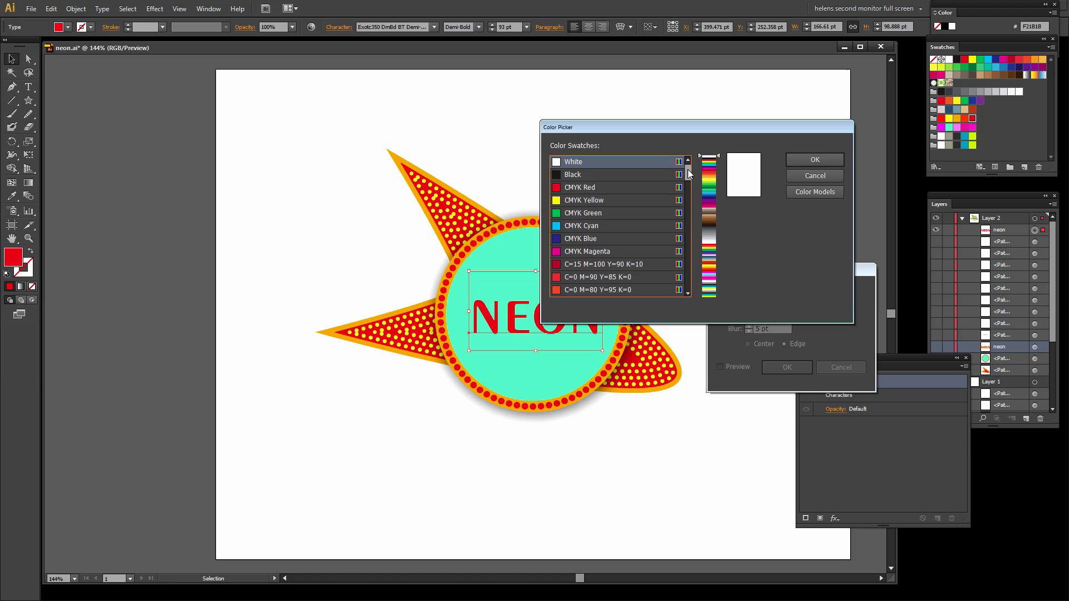
pyautogui.moveTo(687, 169); pyautogui.dragTo(686, 262)
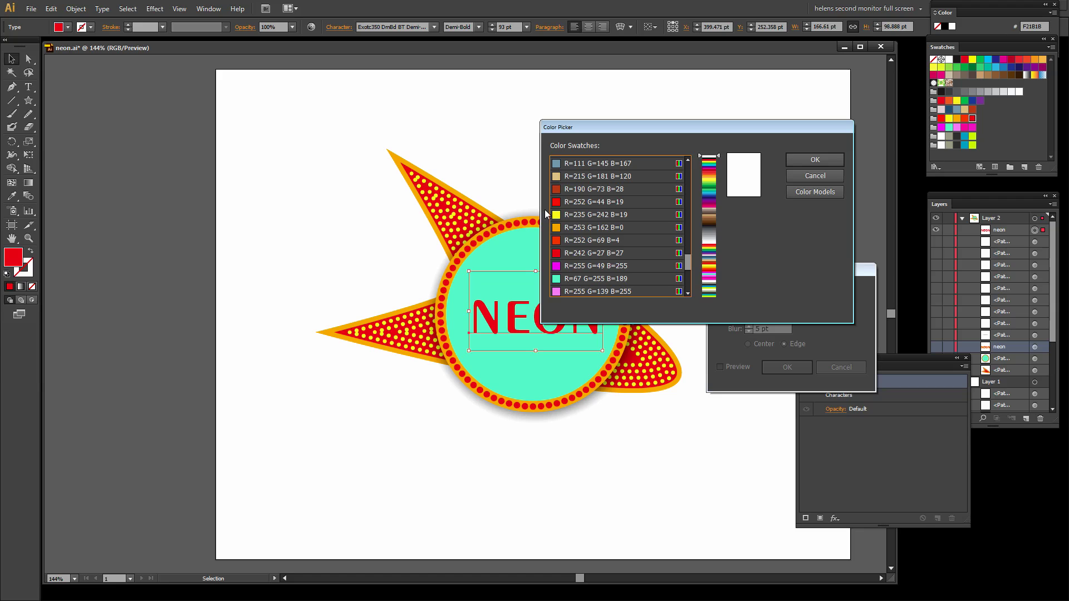
pyautogui.click(559, 218)
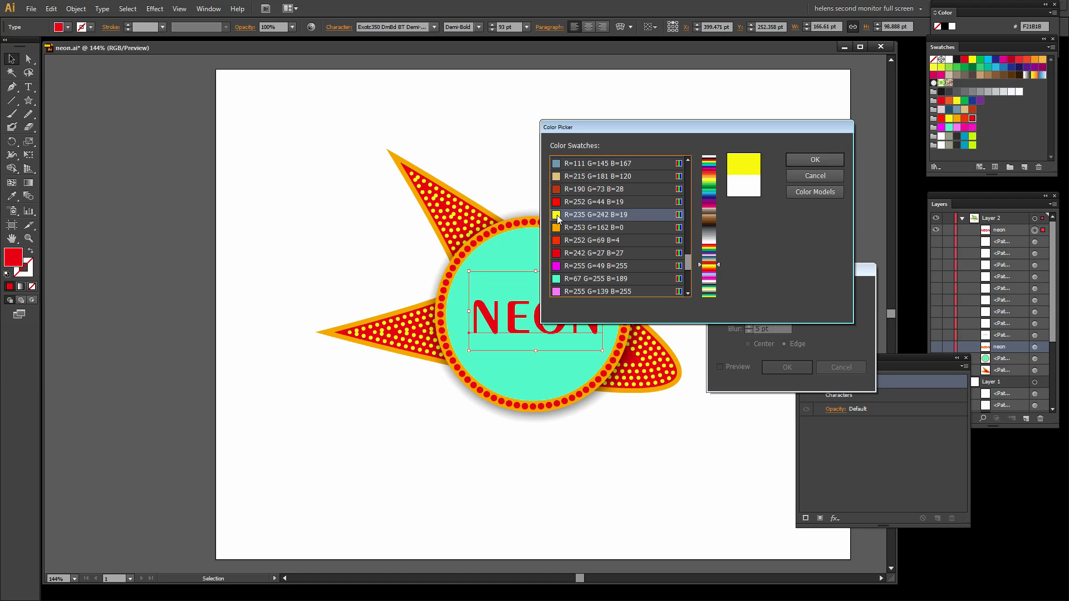
pyautogui.click(810, 159)
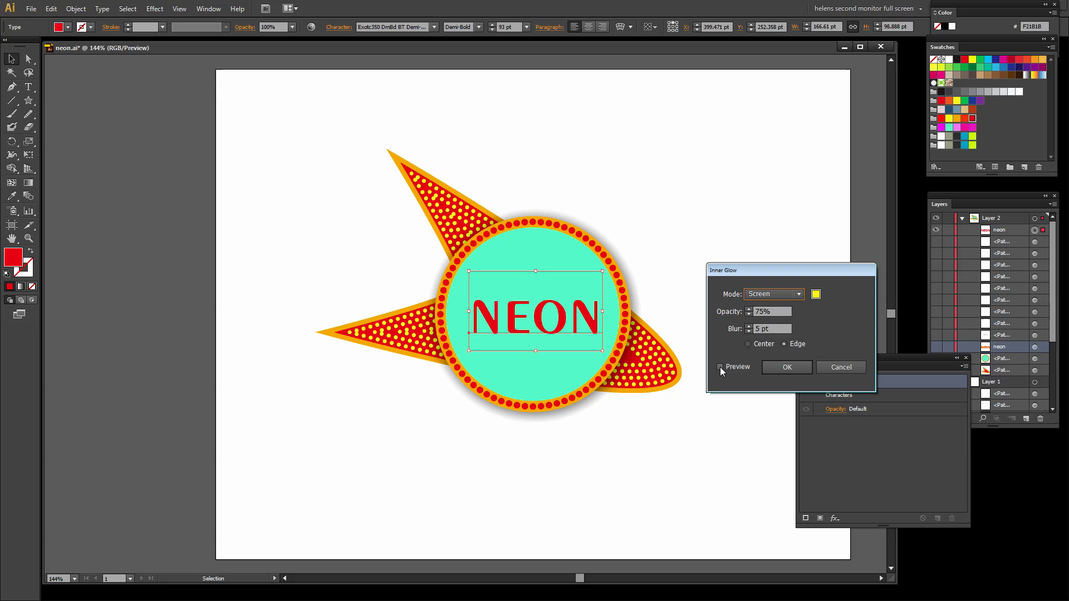
pyautogui.click(720, 366)
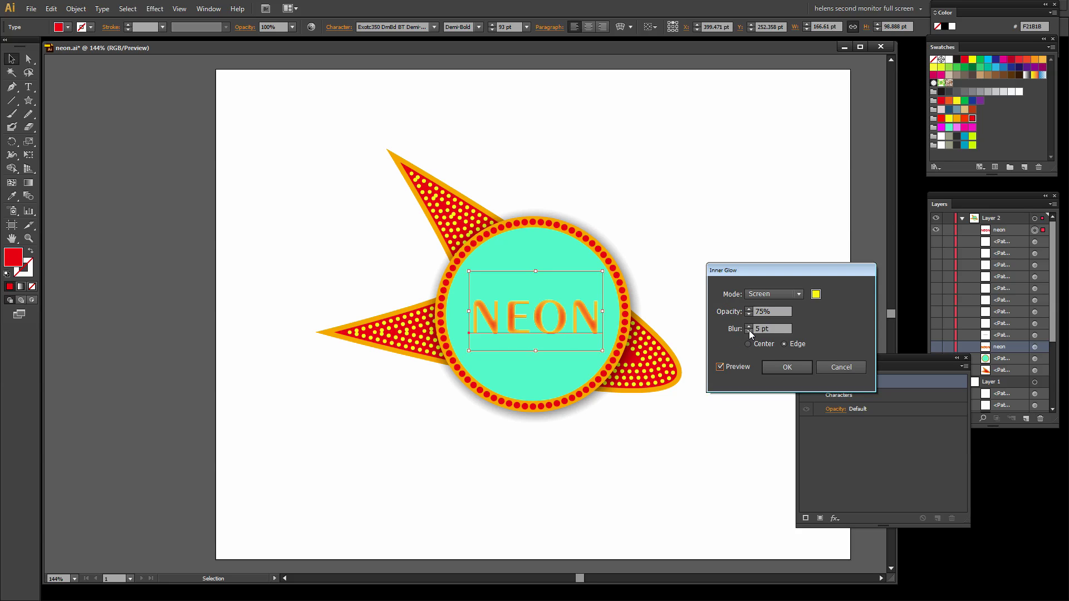
# Make the glow start from the letter Edges and reduce its blur toward 3 pt
pyautogui.click(783, 345)
pyautogui.click(747, 344)
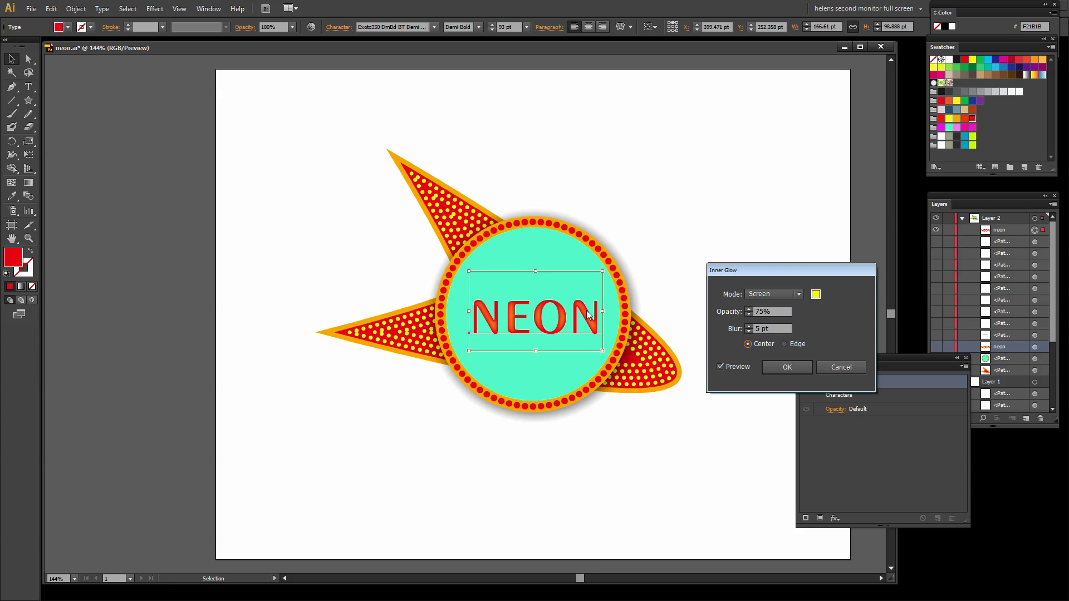
pyautogui.click(784, 344)
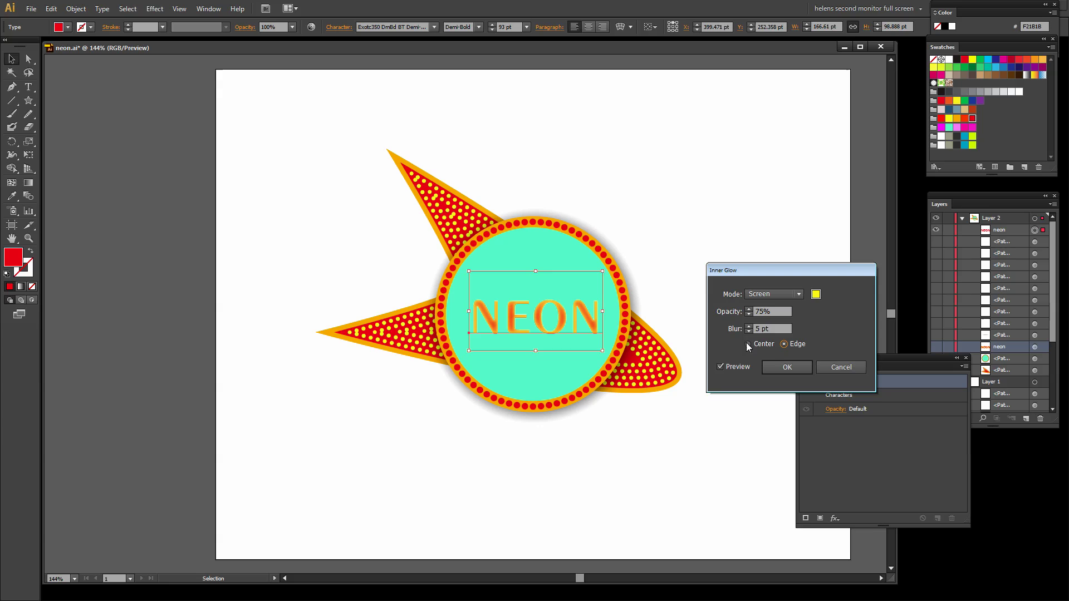
pyautogui.click(747, 331)
pyautogui.click(747, 331)
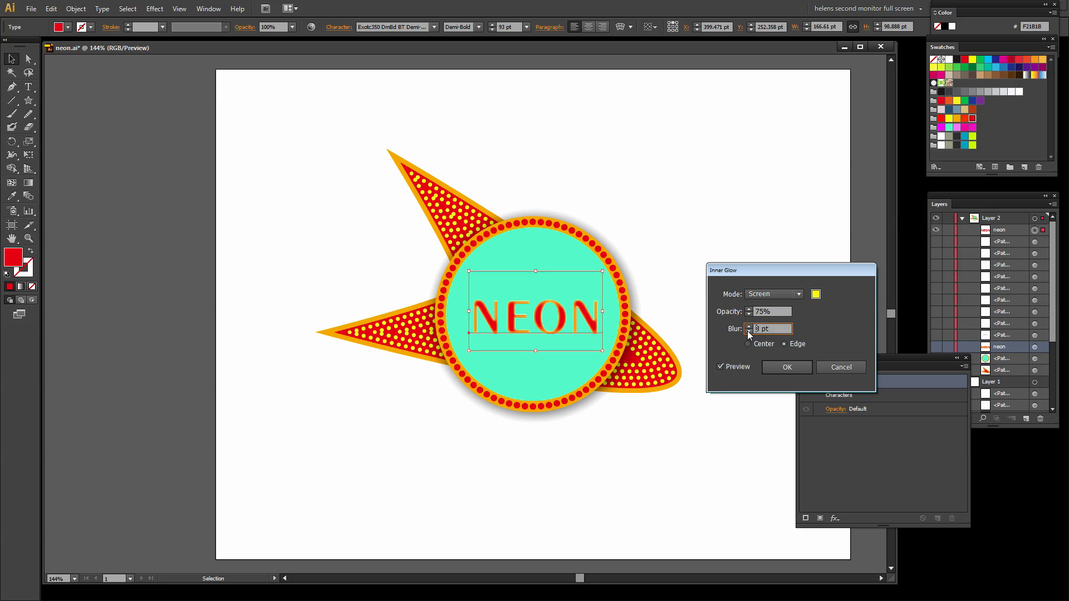
pyautogui.click(747, 331)
pyautogui.click(749, 326)
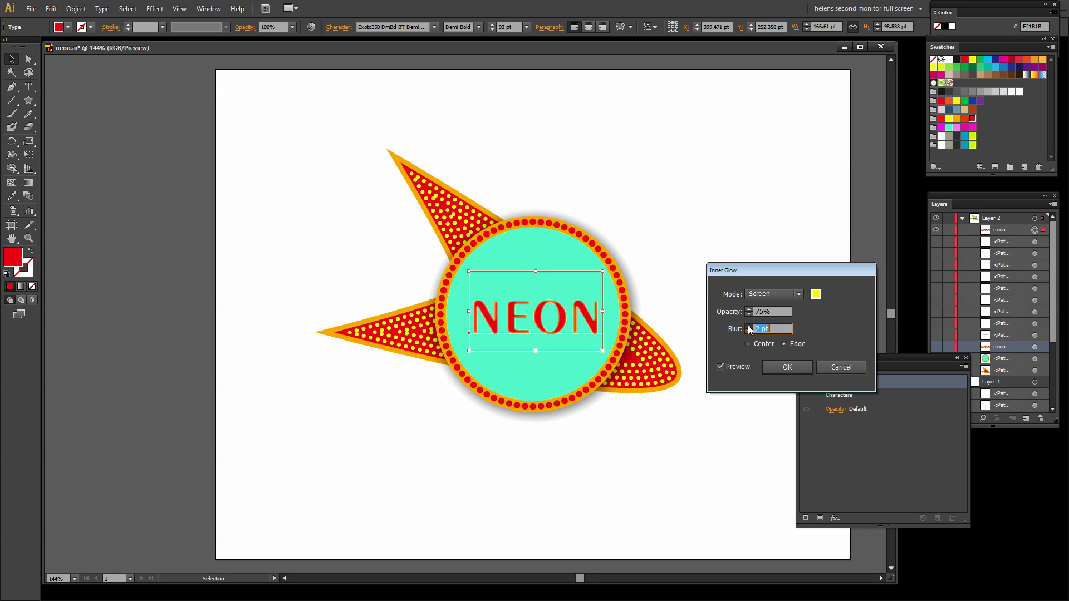
# Raise the inner glow opacity to 88% and settle the blur at 3 pt
pyautogui.click(749, 309)
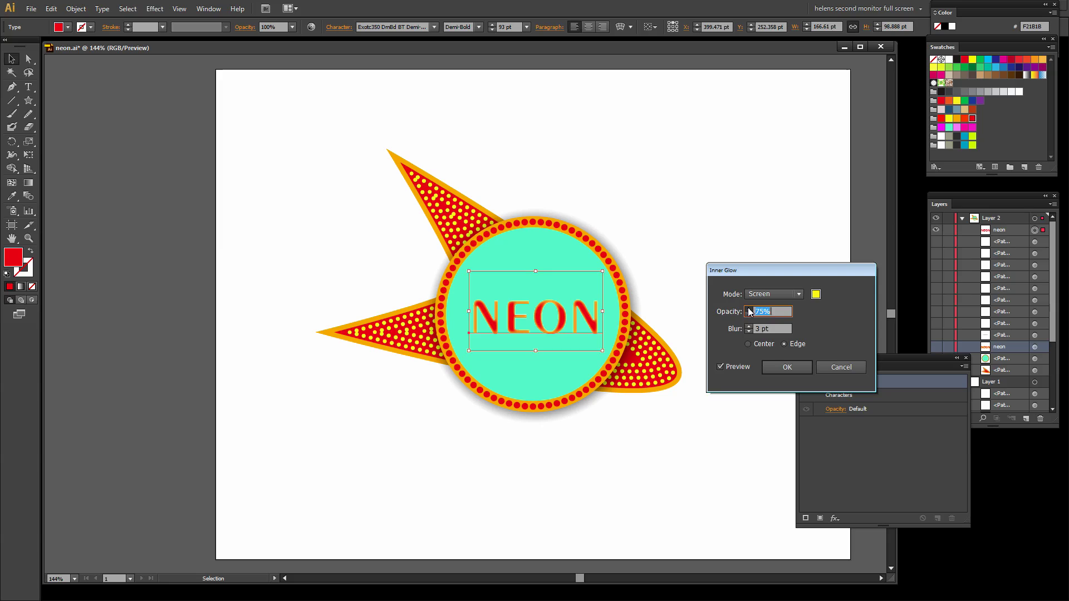
pyautogui.click(749, 310)
pyautogui.click(749, 310)
pyautogui.click(749, 310)
pyautogui.click(749, 309)
pyautogui.click(749, 310)
pyautogui.click(749, 310)
pyautogui.click(749, 309)
pyautogui.click(749, 309)
pyautogui.click(749, 310)
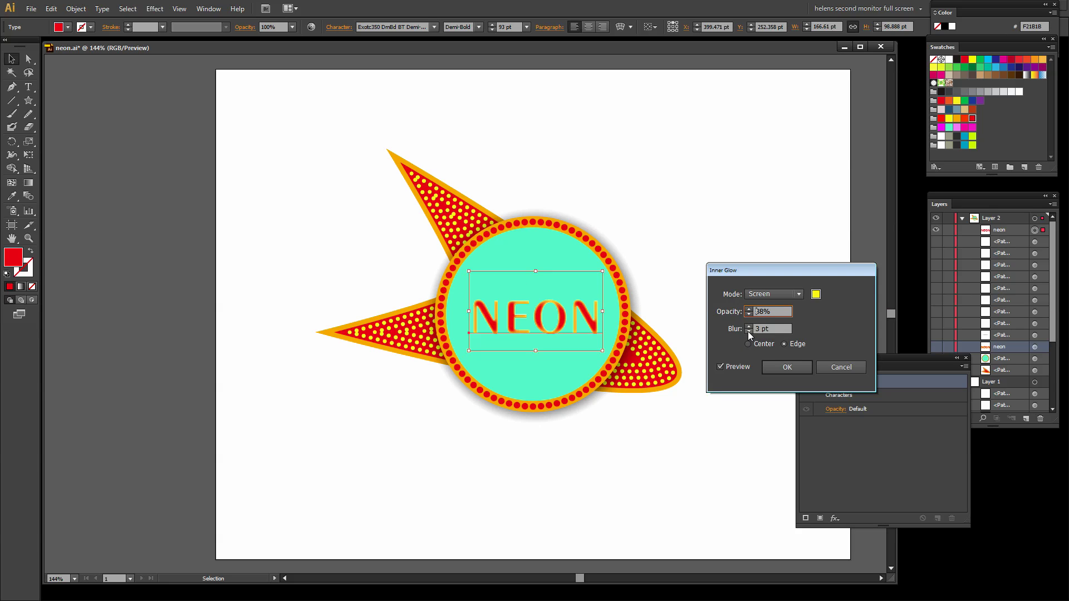
pyautogui.click(749, 332)
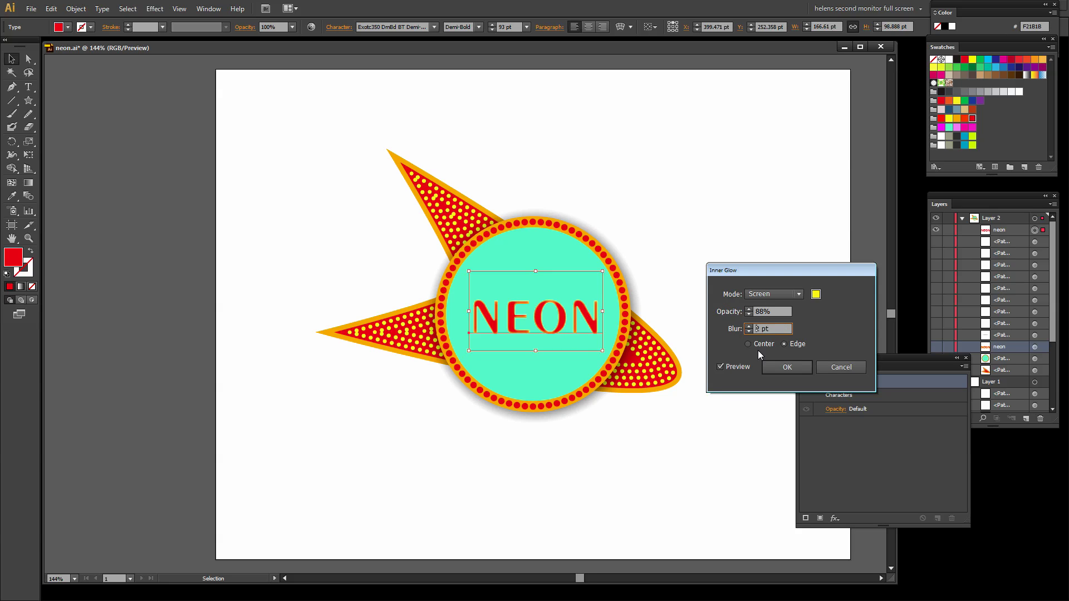
# Confirm the inner glow settings and deselect the NEON text
pyautogui.click(786, 370)
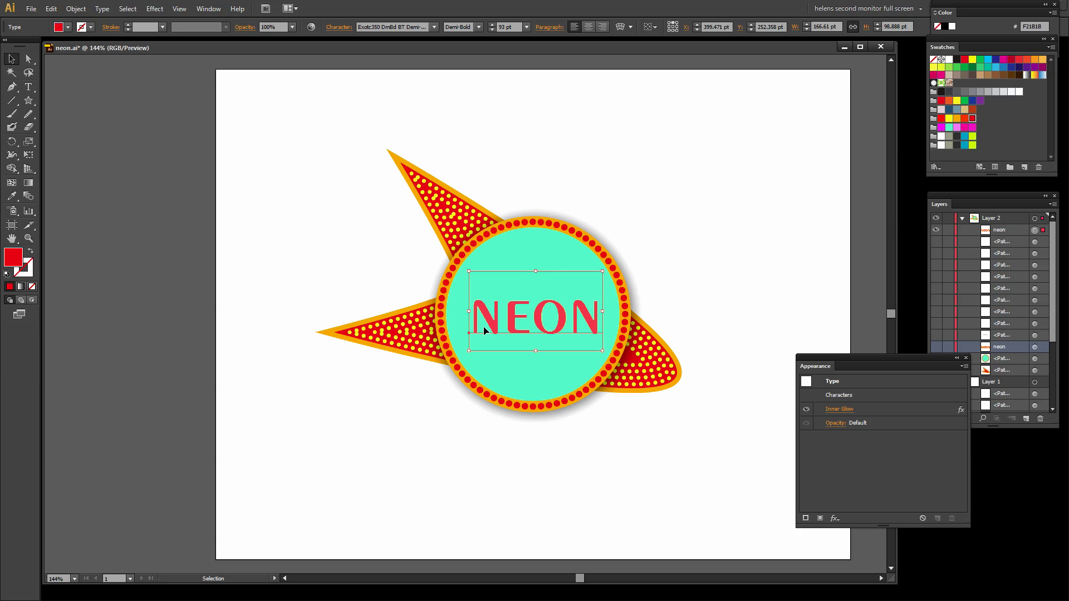
pyautogui.click(720, 310)
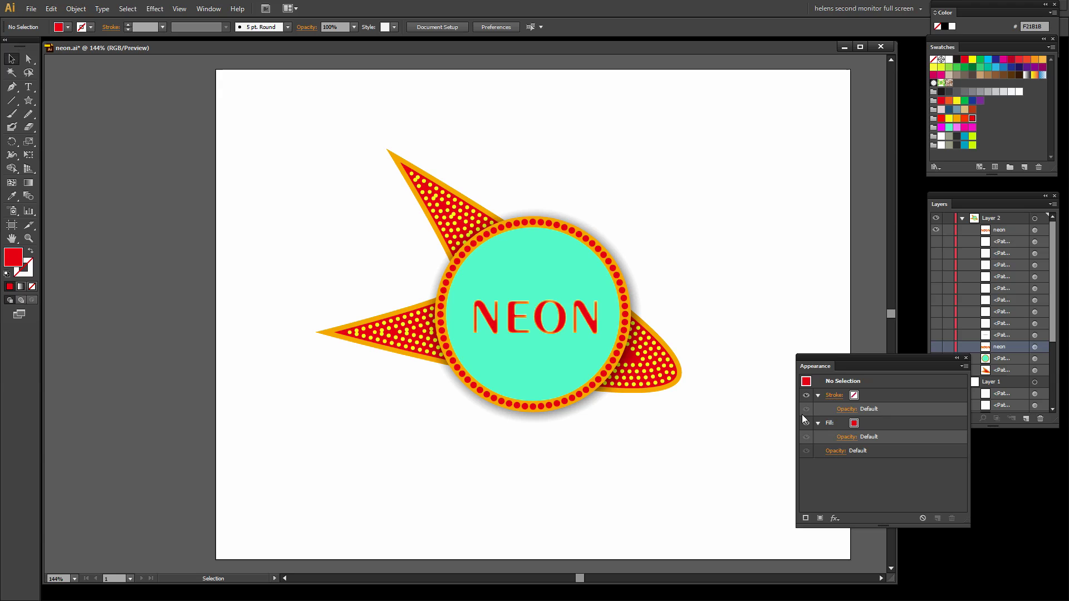
pyautogui.moveTo(933, 354); pyautogui.dragTo(929, 359)
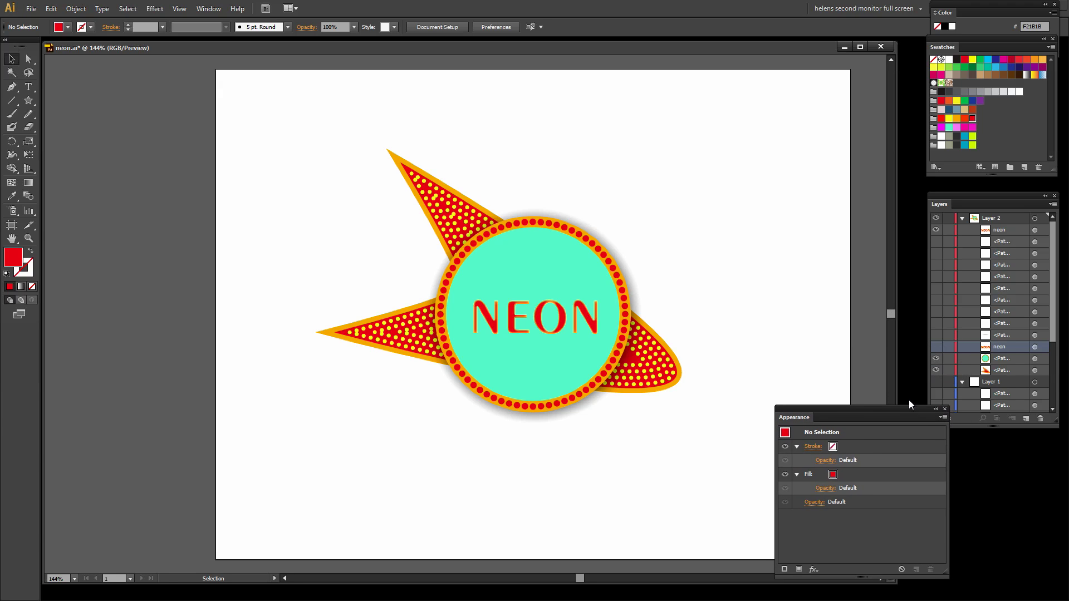
# Hide the duplicate neon text and show the shadow ellipse and sparkle highlights
pyautogui.moveTo(938, 348); pyautogui.dragTo(935, 358)
pyautogui.click(937, 336)
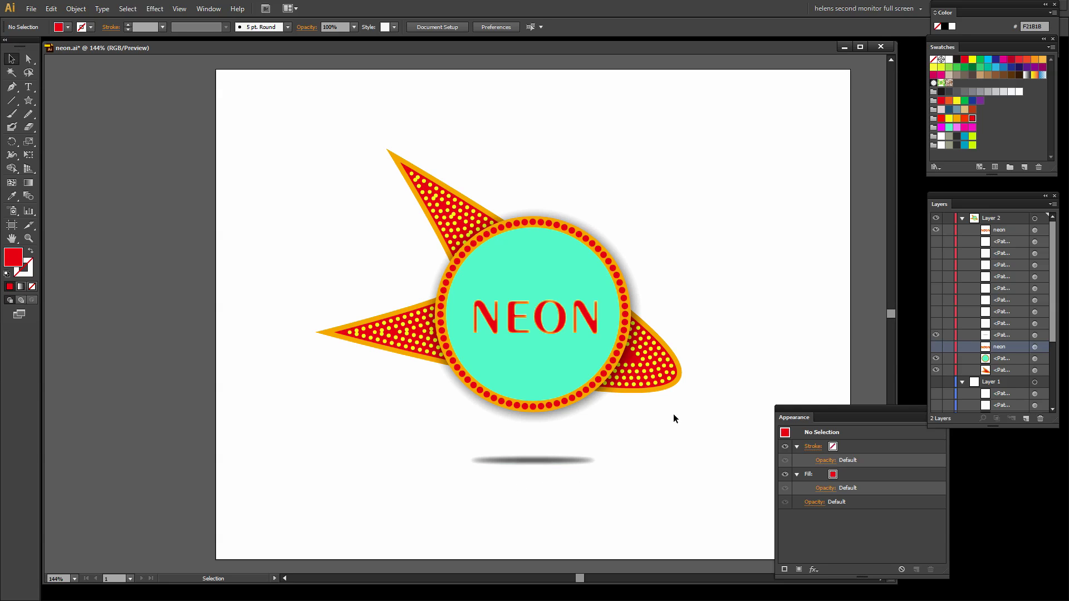
pyautogui.click(939, 326)
pyautogui.click(938, 243)
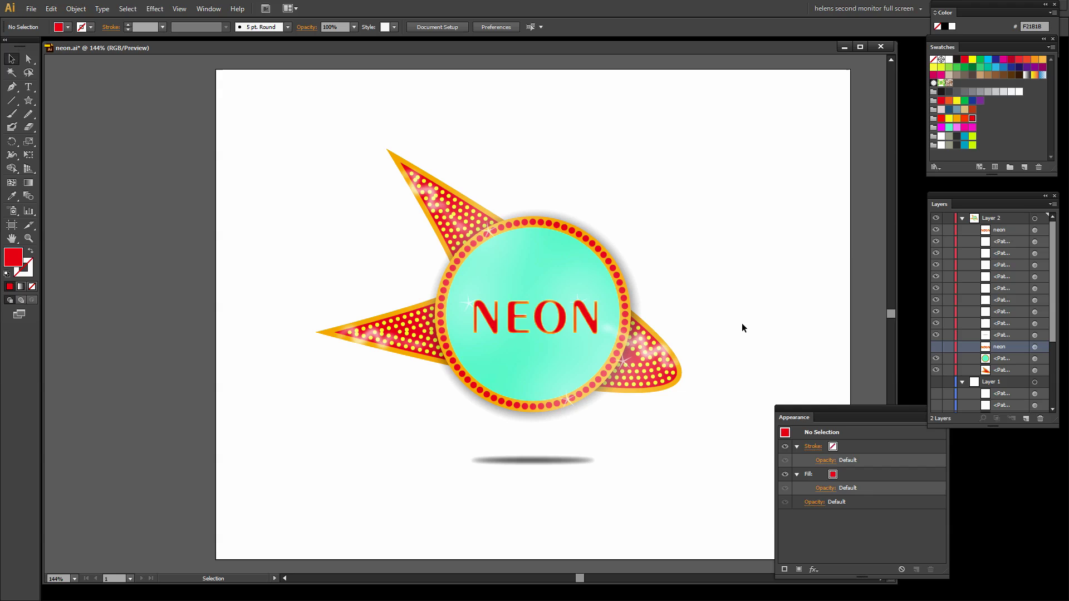
# Move the neon layer below the sparkle paths and hide the sparkle on the final N
pyautogui.click(1007, 229)
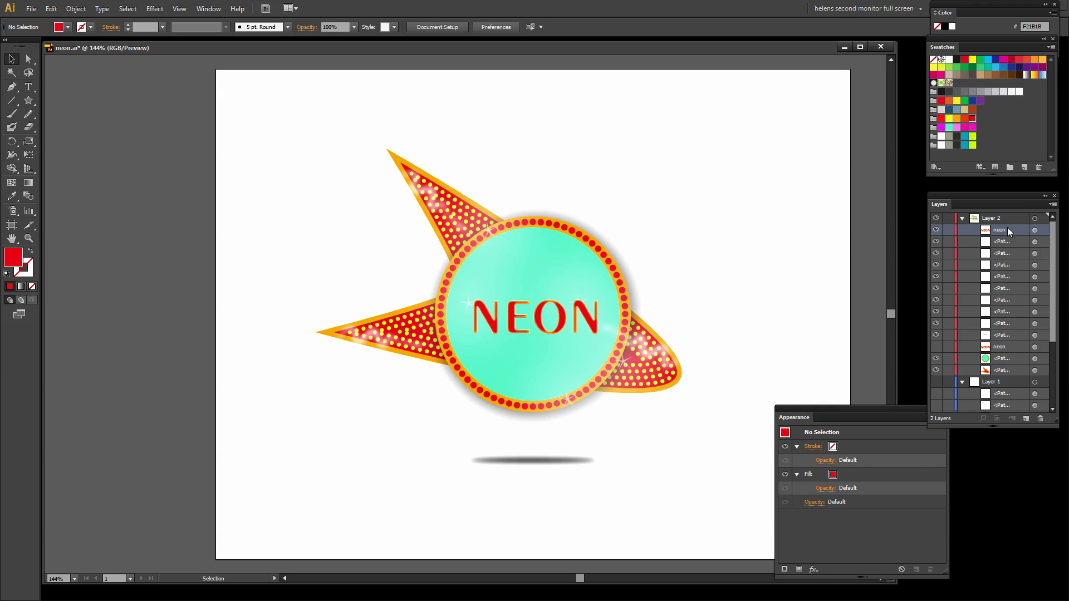
pyautogui.moveTo(1007, 229); pyautogui.dragTo(1018, 330)
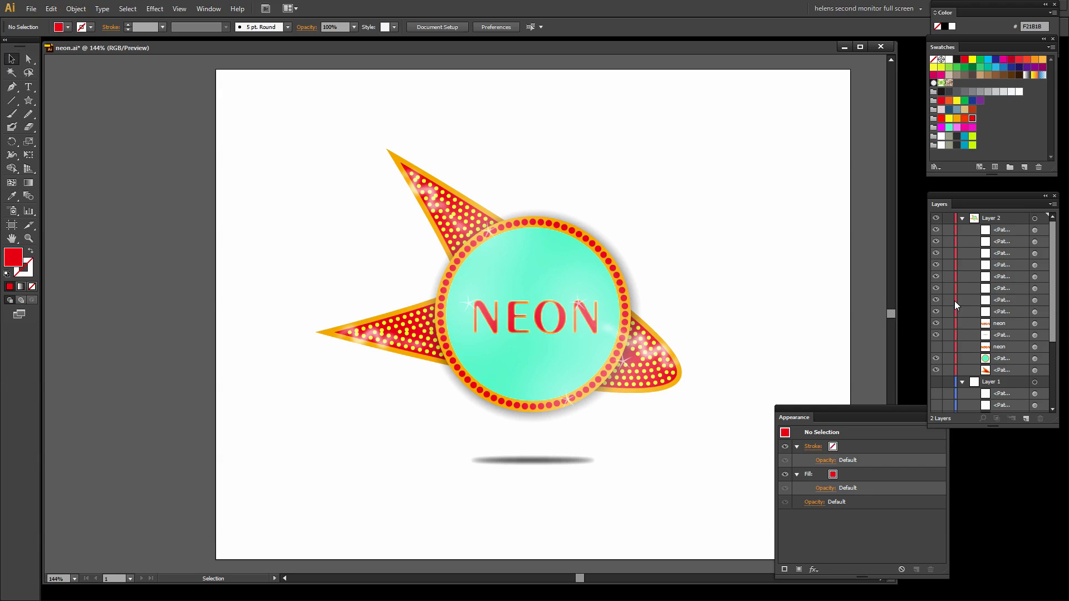
pyautogui.click(1043, 300)
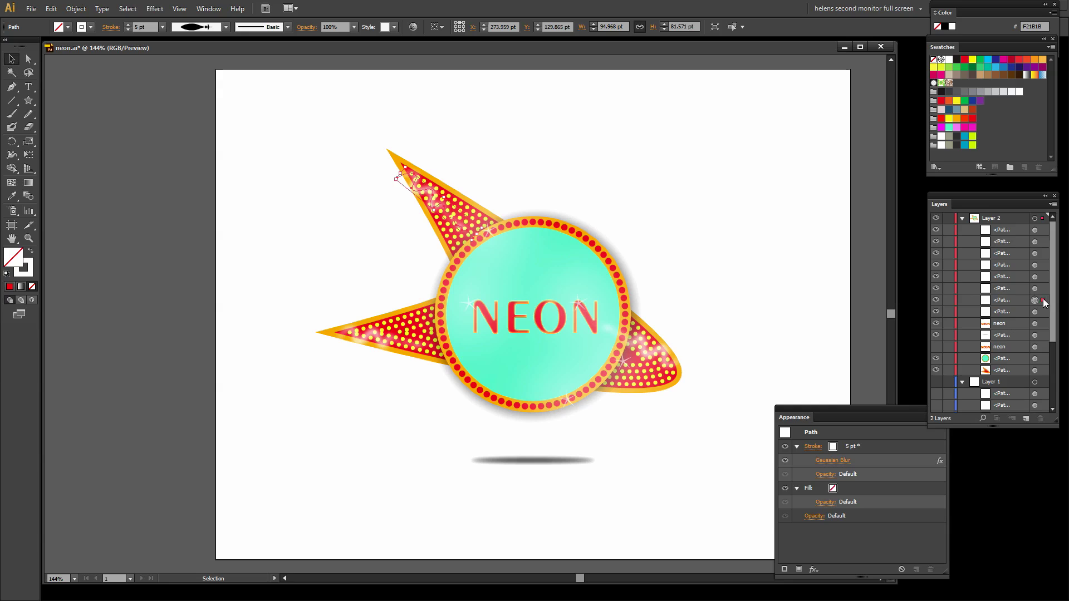
pyautogui.click(1043, 288)
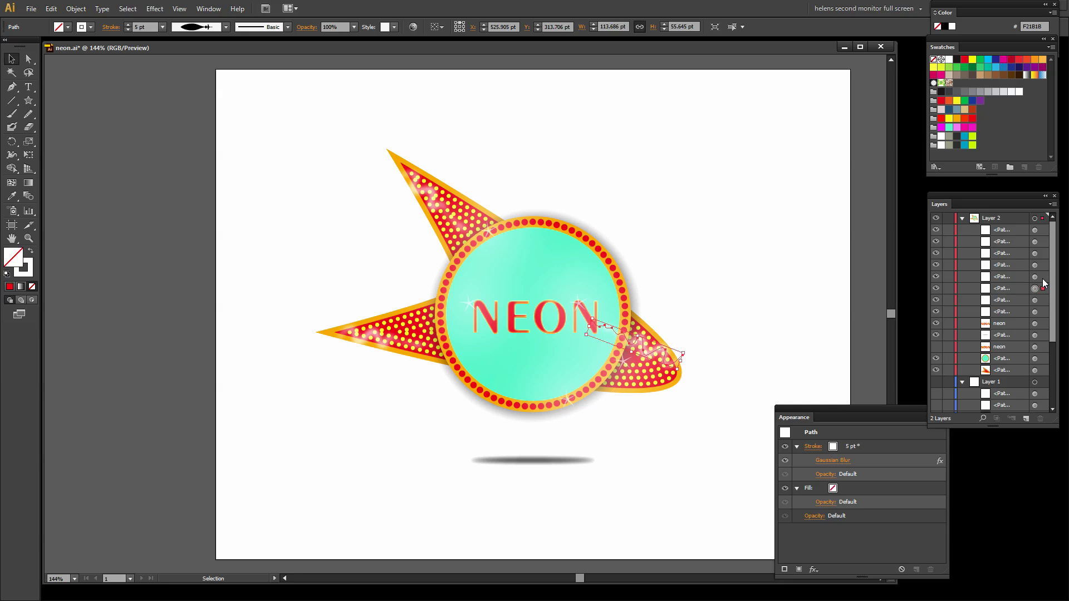
pyautogui.click(1044, 277)
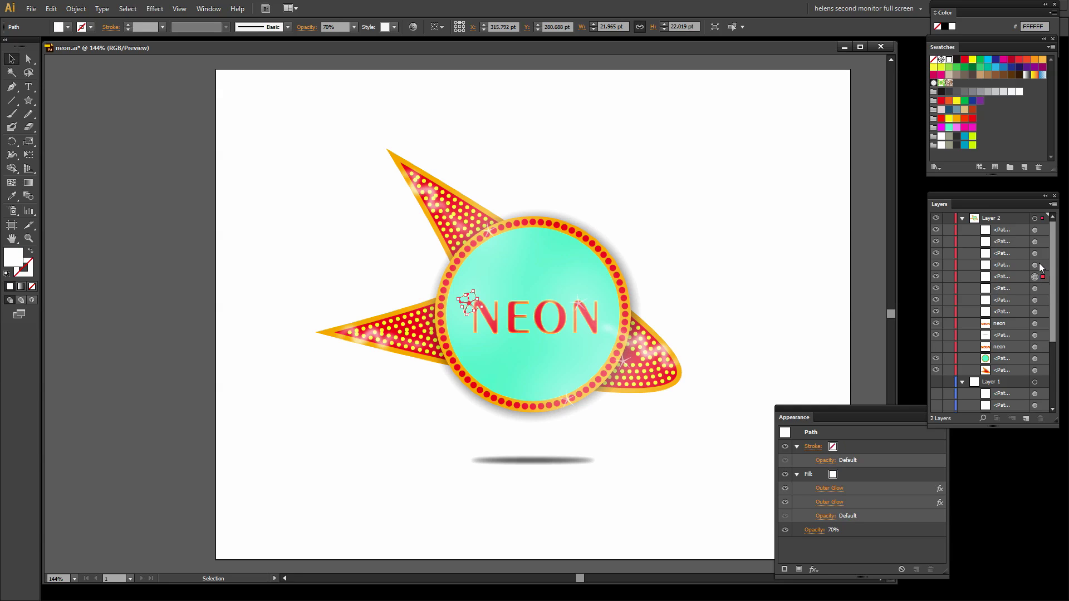
pyautogui.click(936, 264)
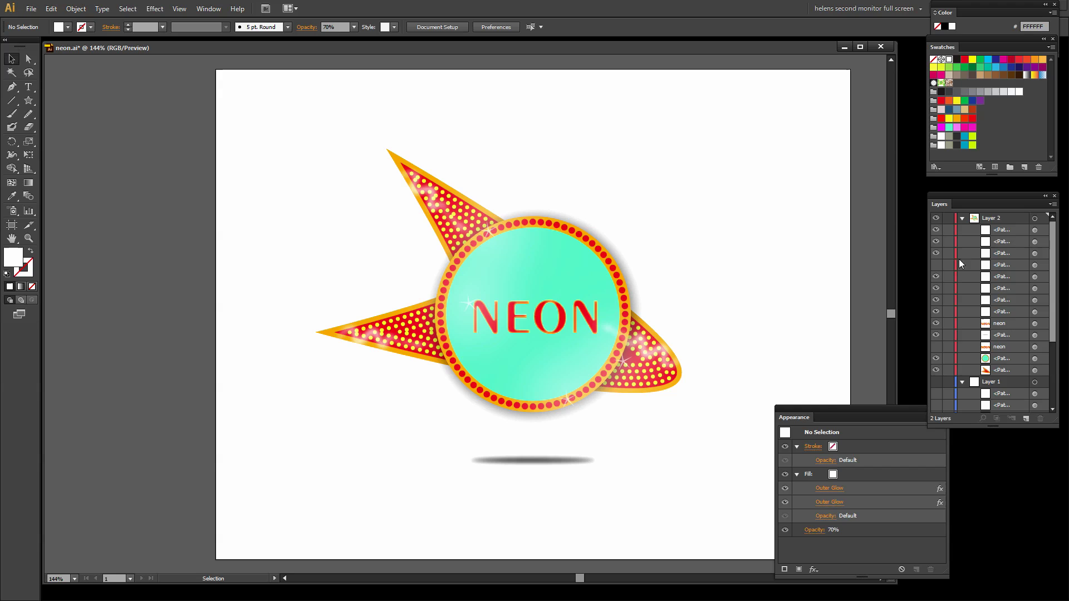
# Select the sparkle near the first N and move it up onto the letter
pyautogui.click(1041, 253)
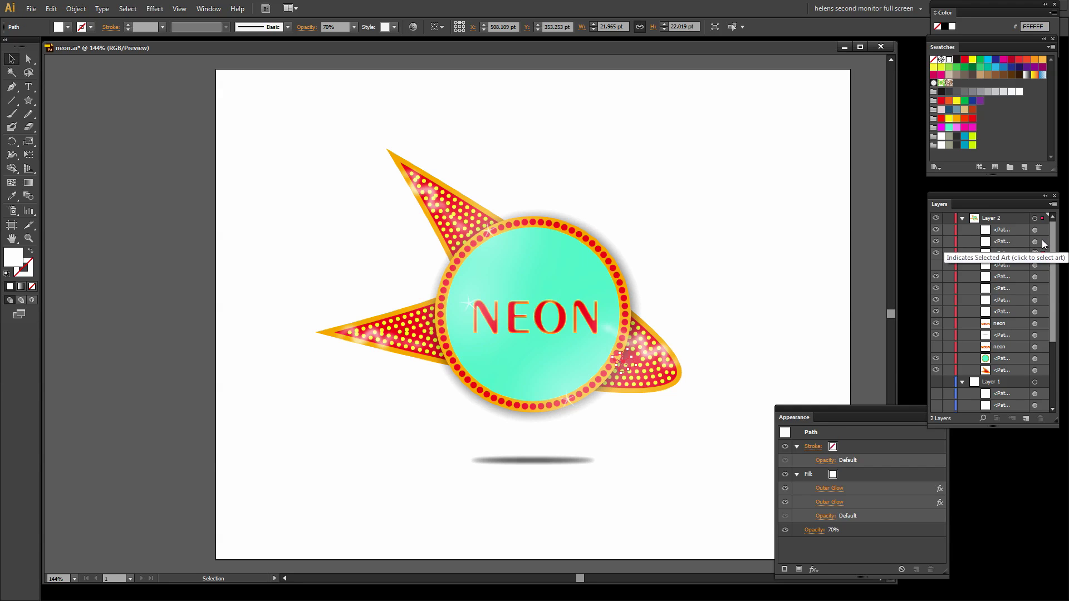
pyautogui.click(1043, 241)
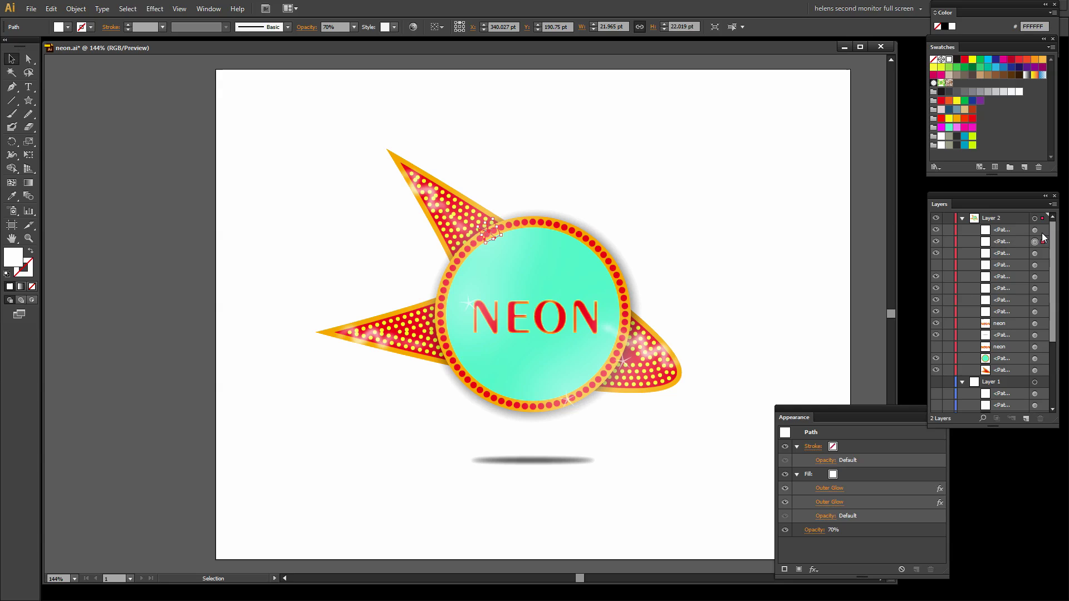
pyautogui.click(1041, 230)
pyautogui.hotkey('ctrl', 'z')
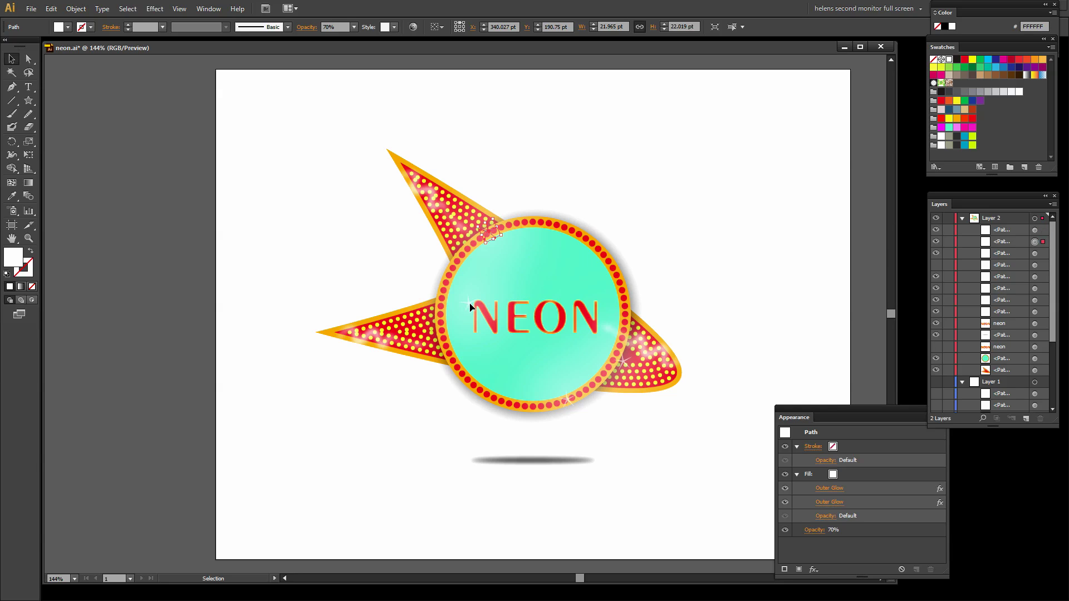
pyautogui.click(1043, 305)
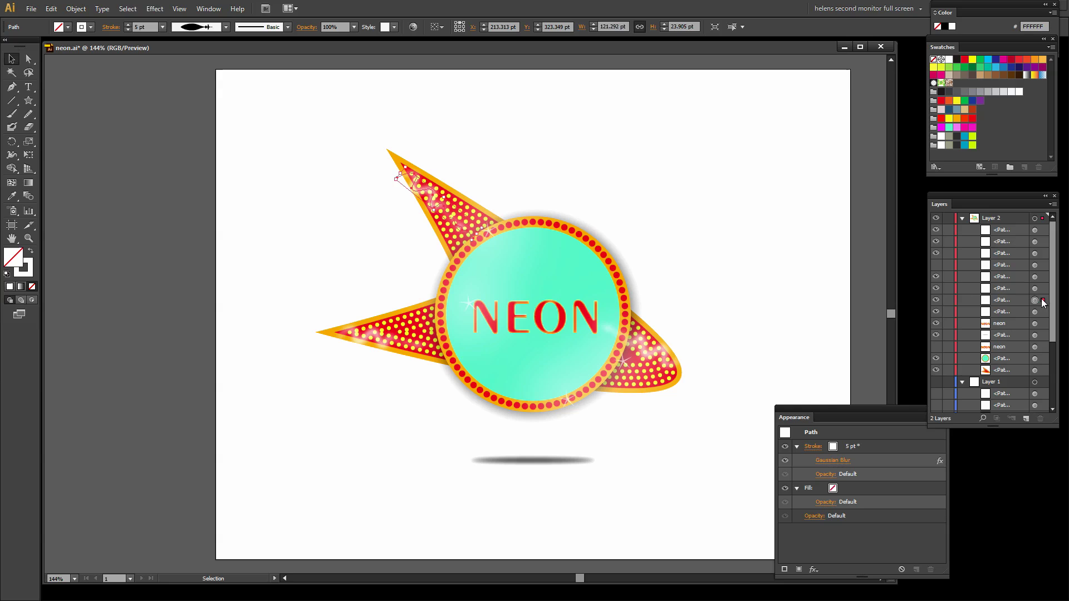
pyautogui.click(1043, 288)
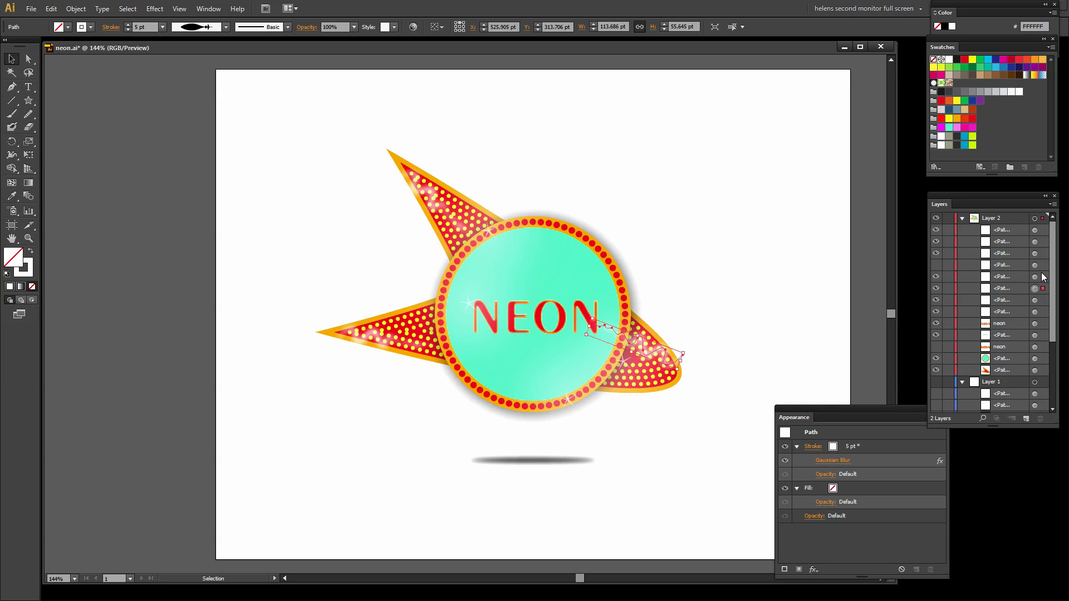
pyautogui.click(1043, 276)
pyautogui.moveTo(471, 304); pyautogui.dragTo(480, 300)
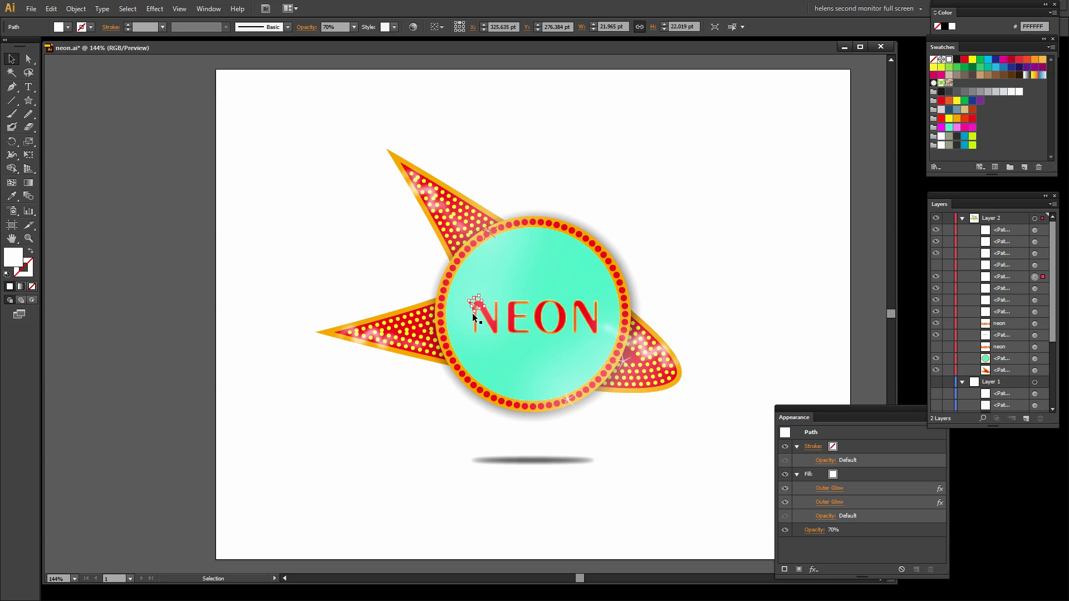
pyautogui.moveTo(477, 310); pyautogui.dragTo(477, 303)
pyautogui.click(297, 270)
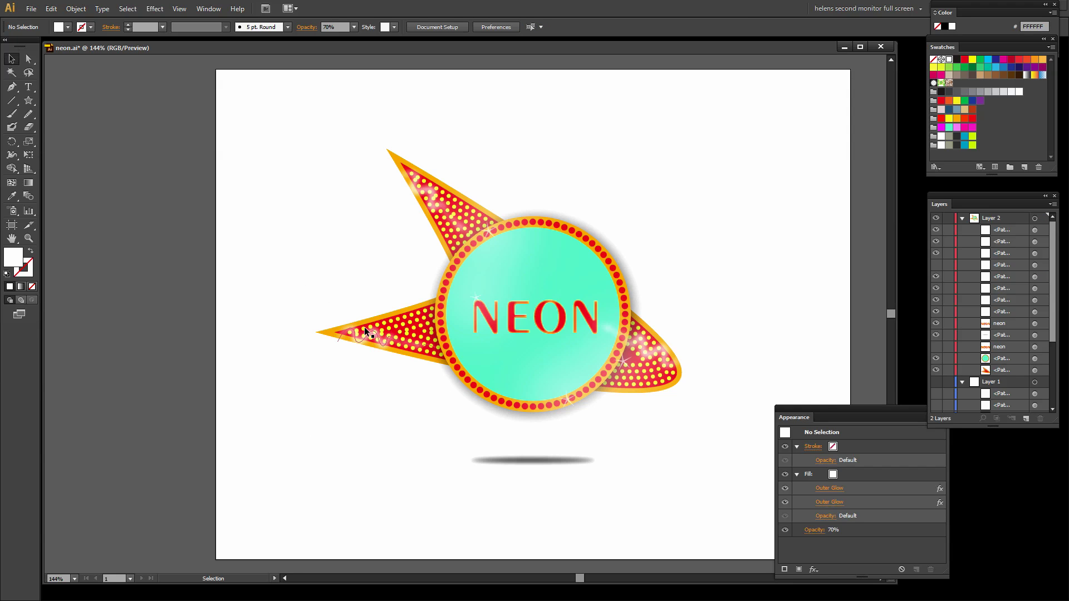